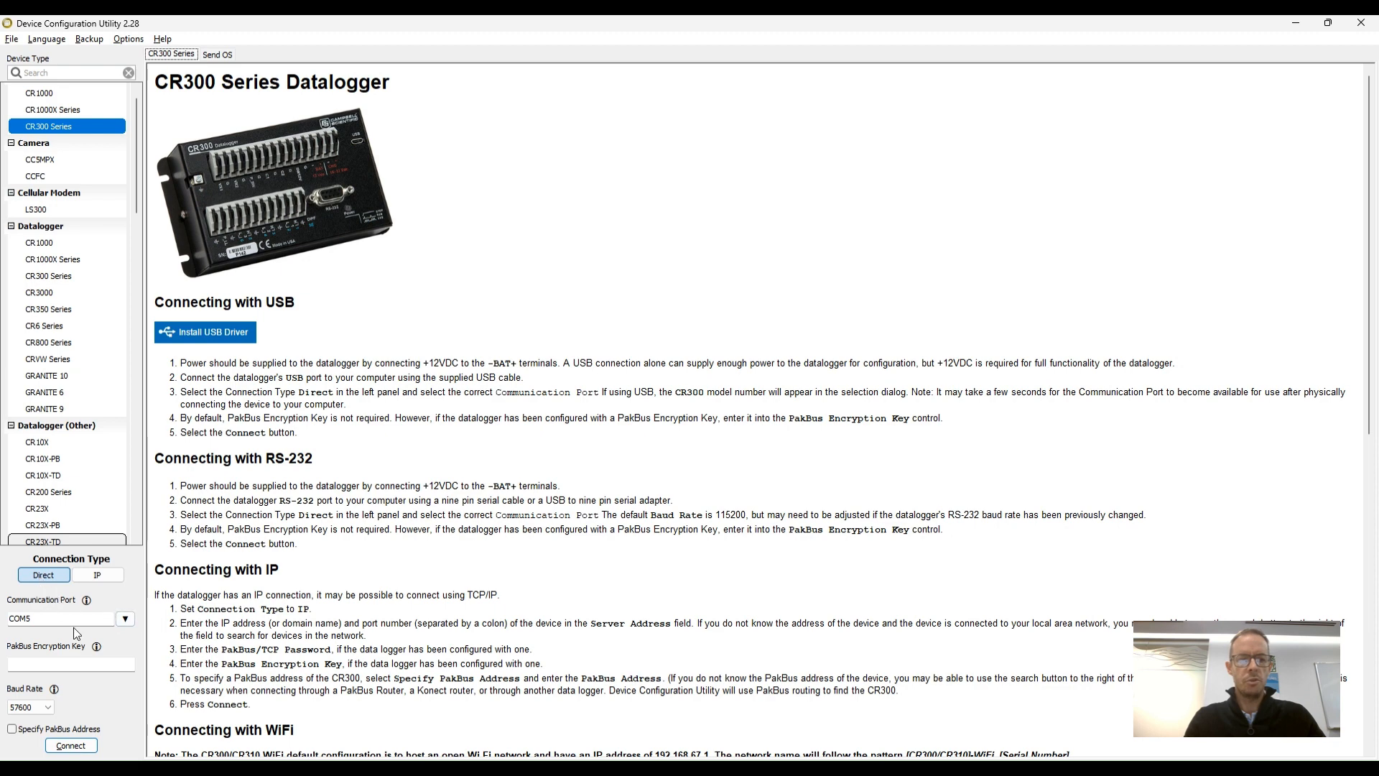
Connect directly to the CR300 datalogger on COM5 and open its cellular deployment settings
click(122, 621)
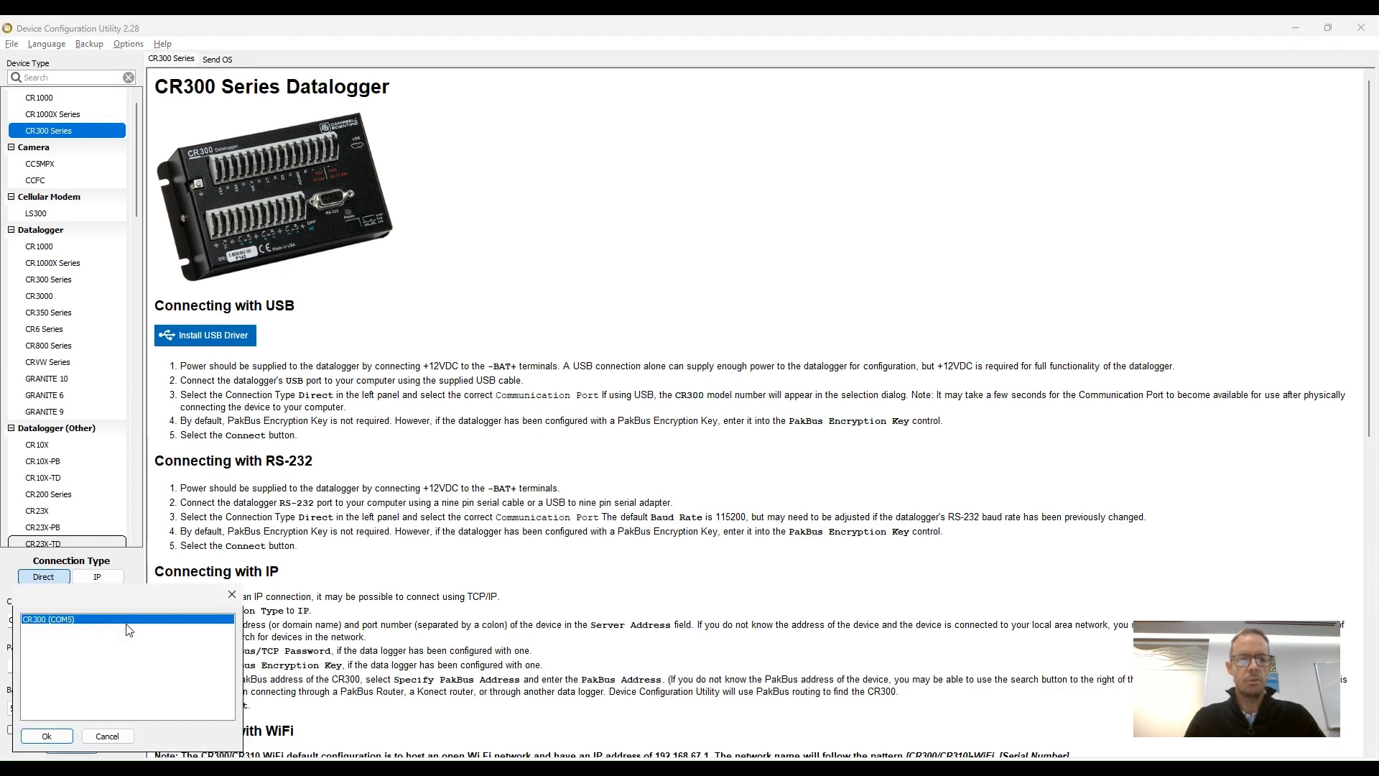
click(50, 734)
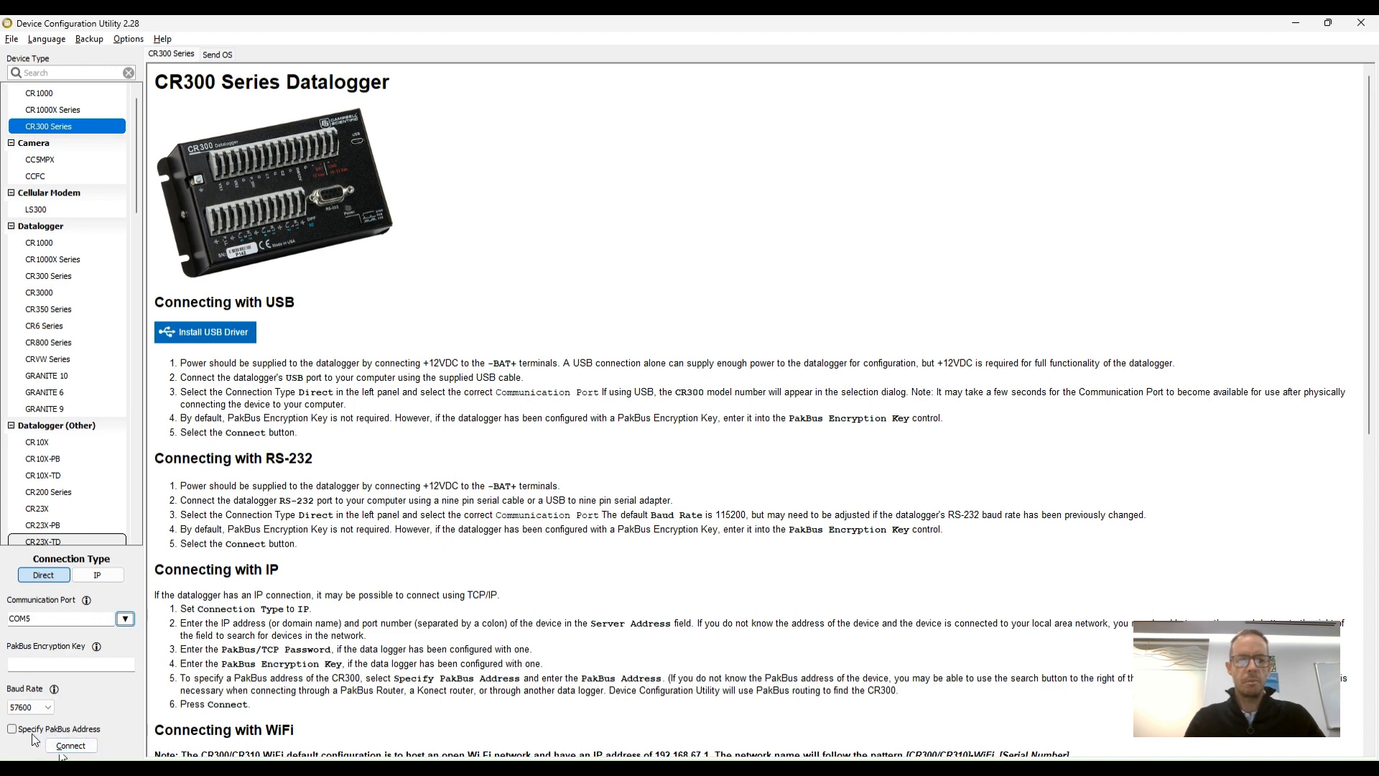
click(62, 749)
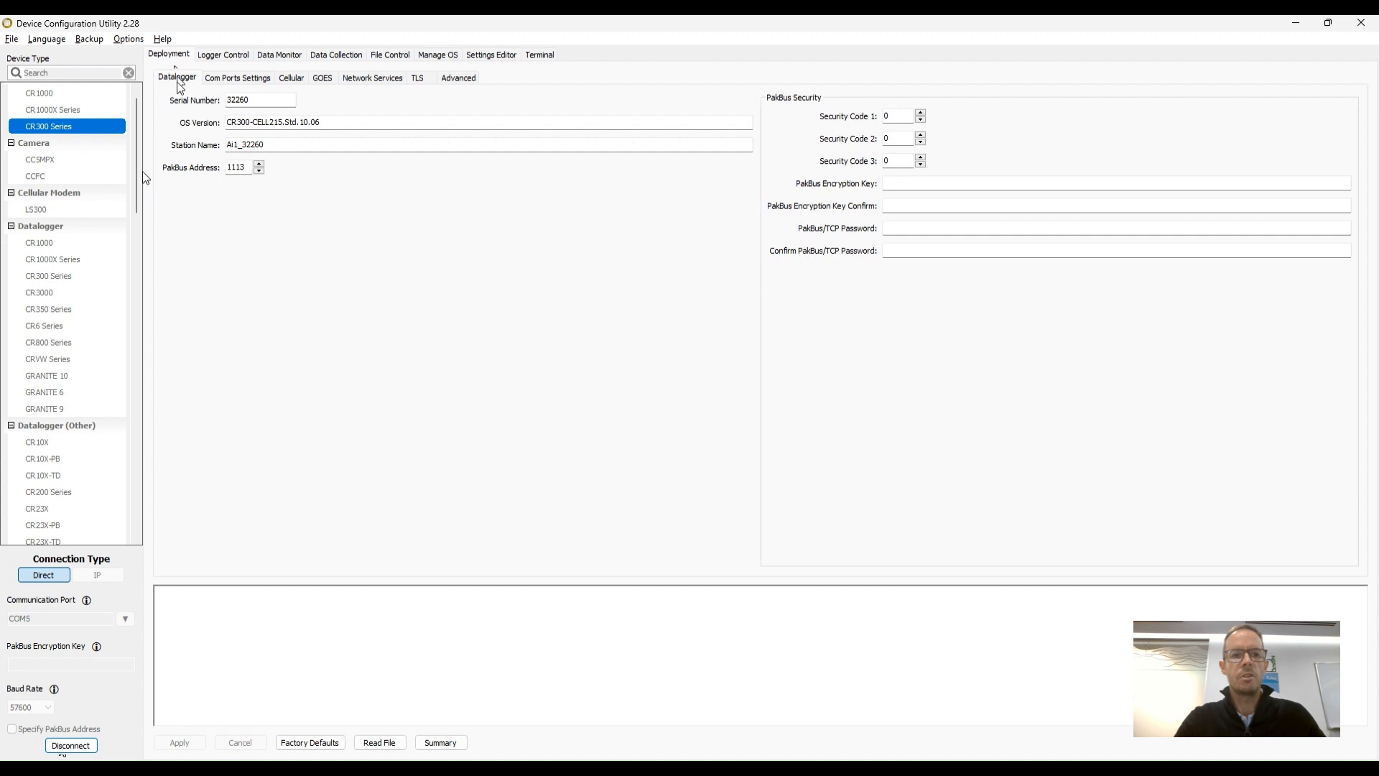
click(290, 78)
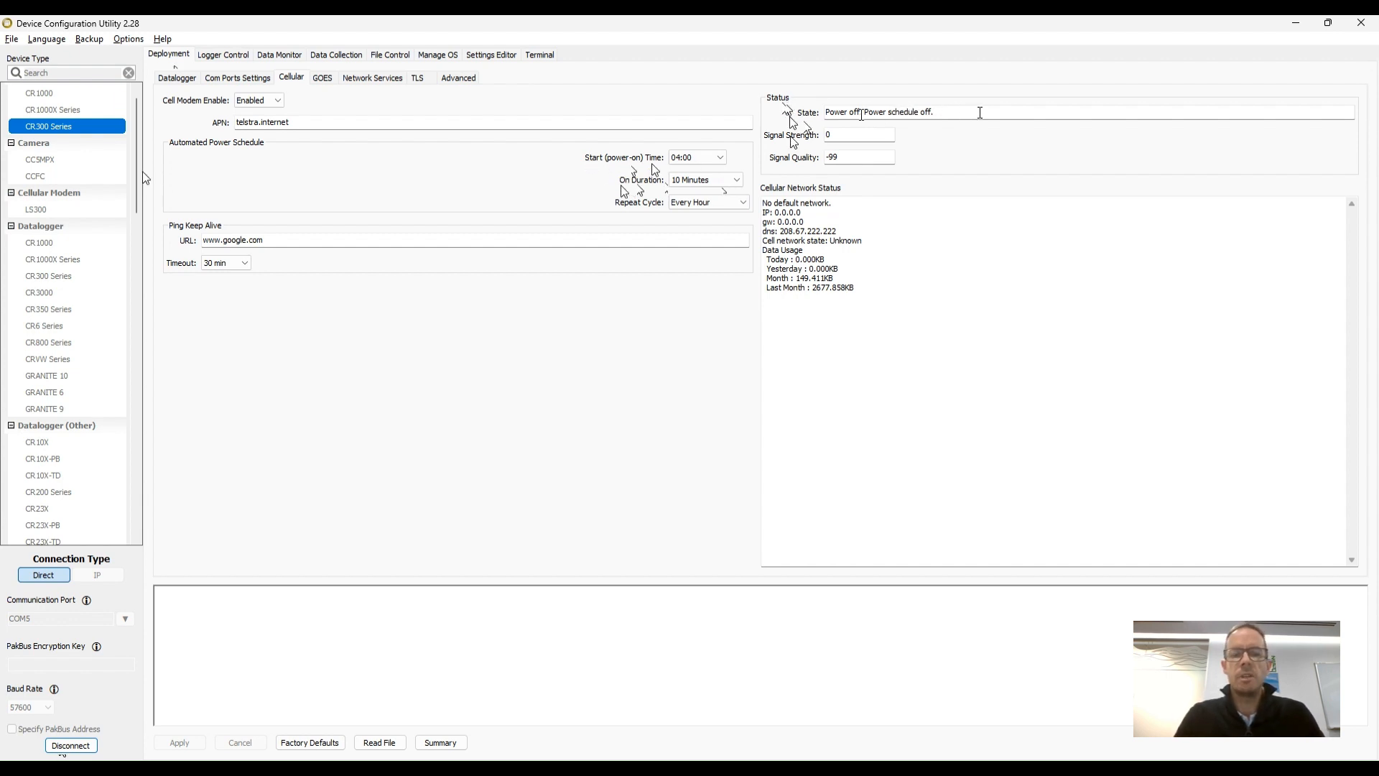
Check the BatteryVoltage value in the datalogger's Public data table
click(281, 54)
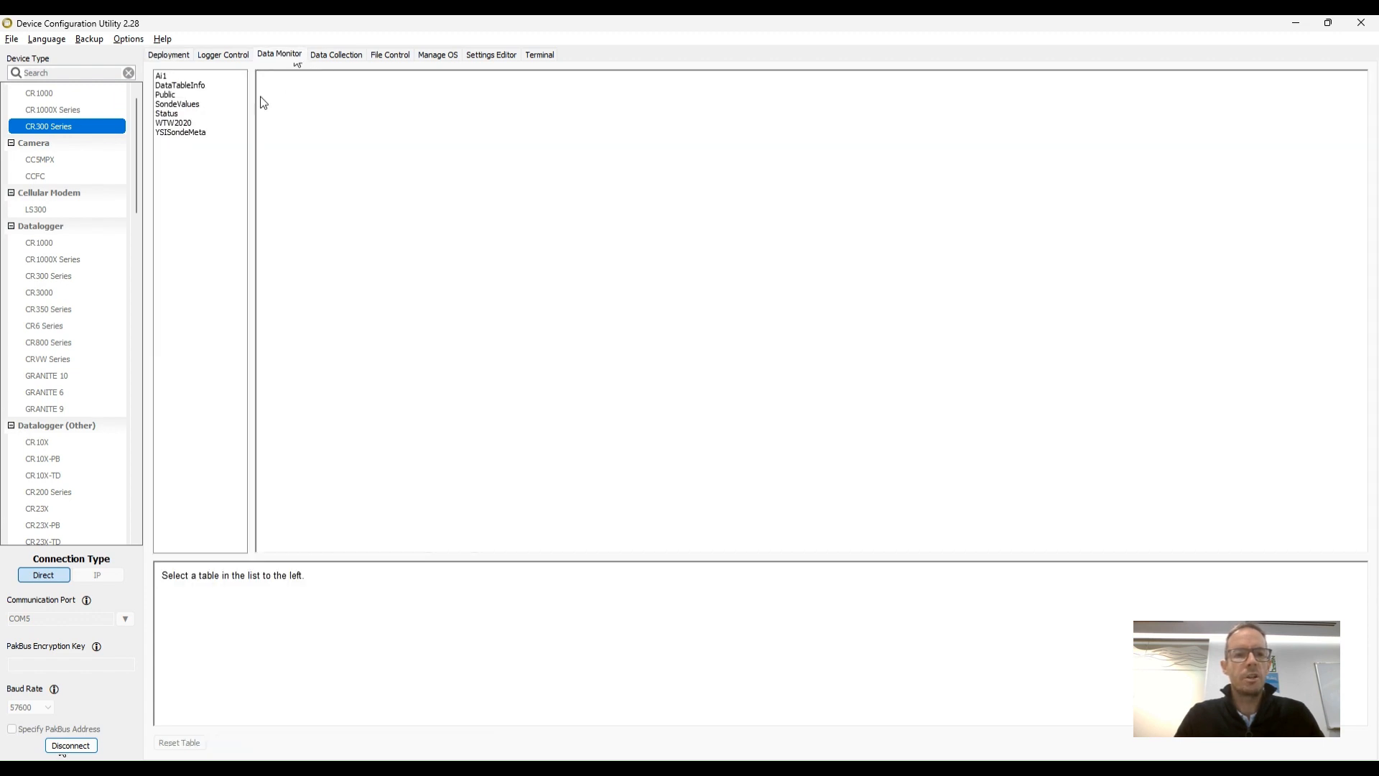
click(164, 95)
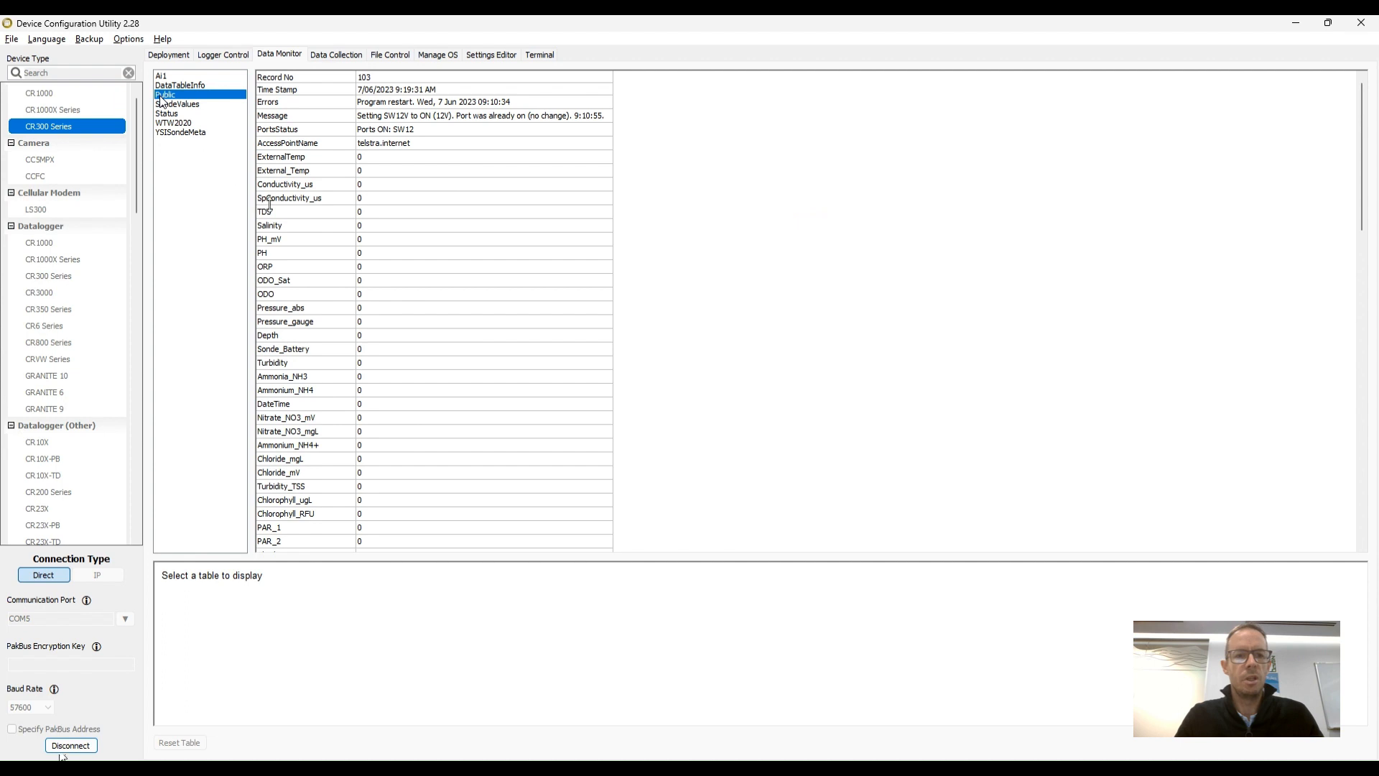
scroll(386, 335, down, 20)
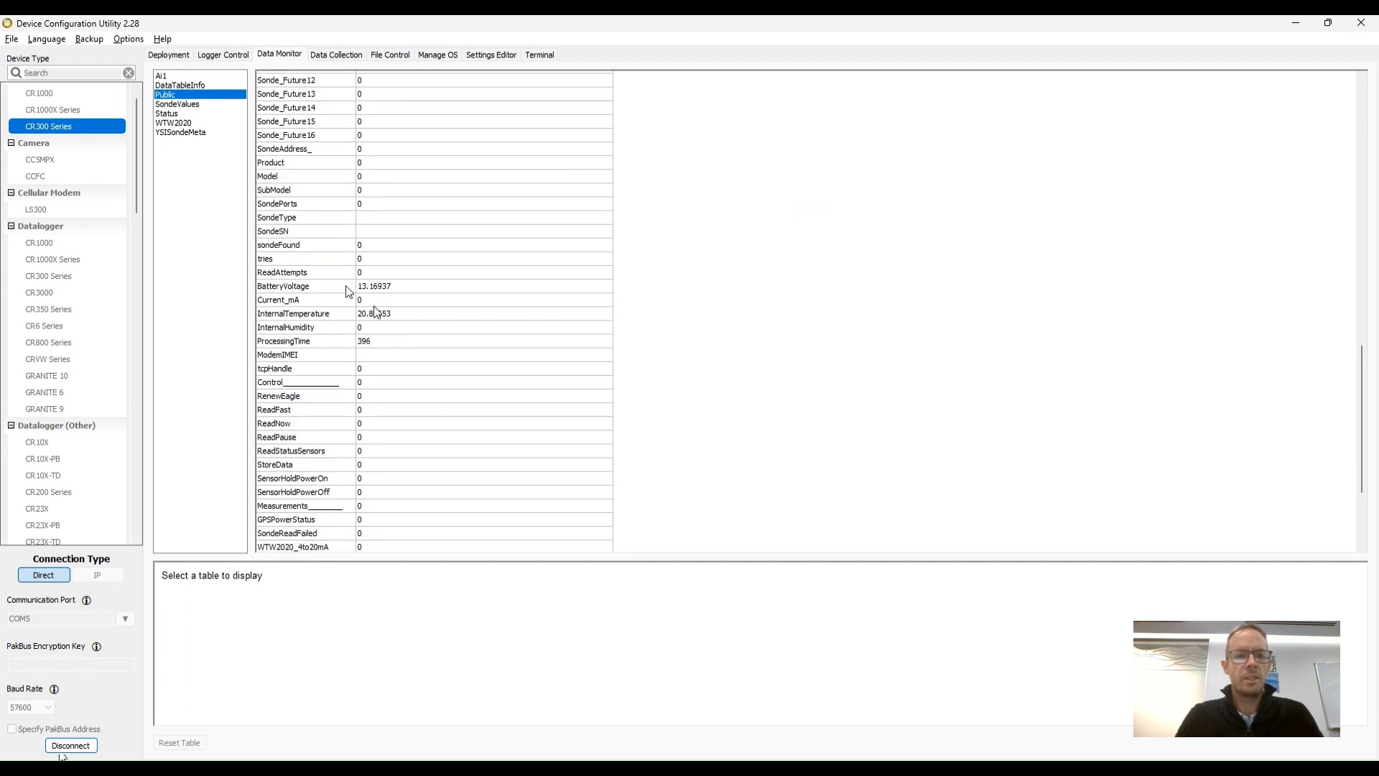
click(407, 286)
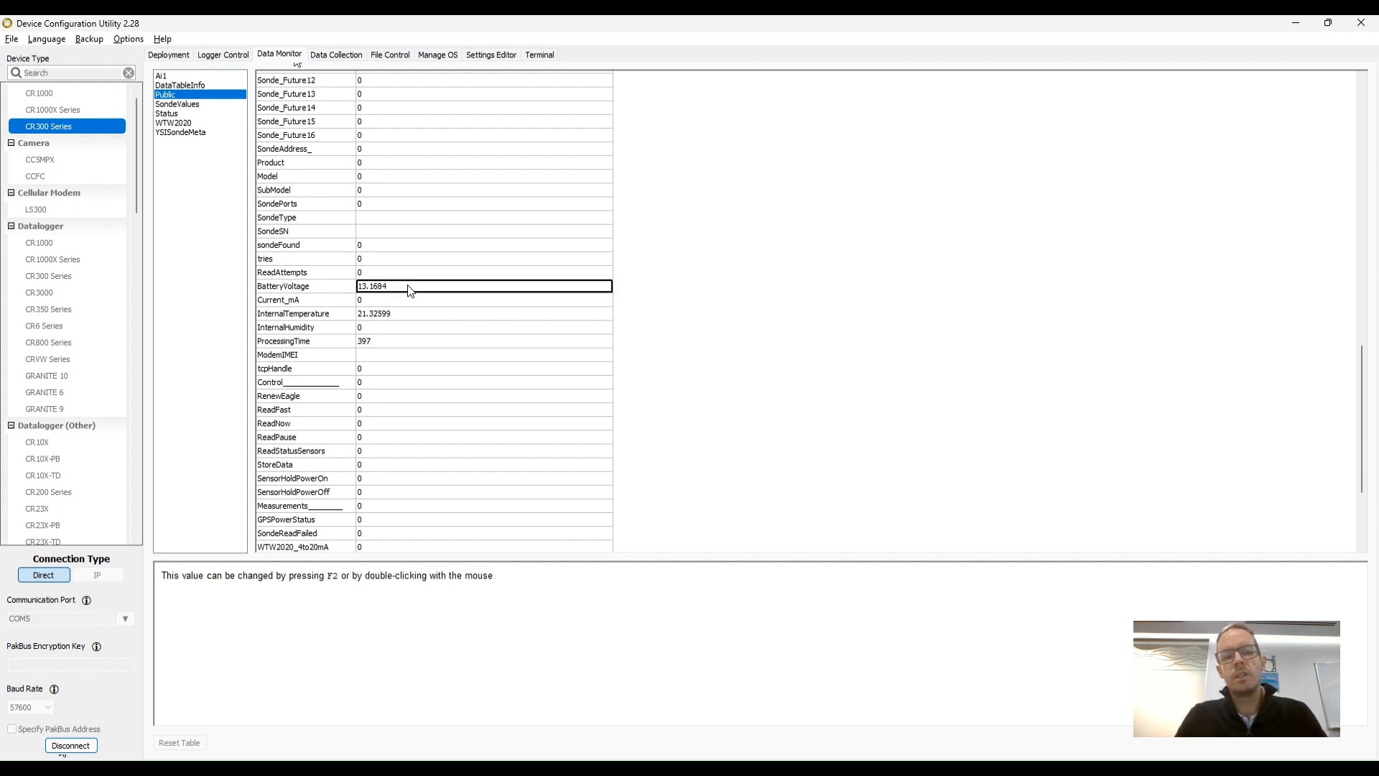
Review the cellular APN and read the reference ranges for the modem's signal quality and signal strength
click(172, 55)
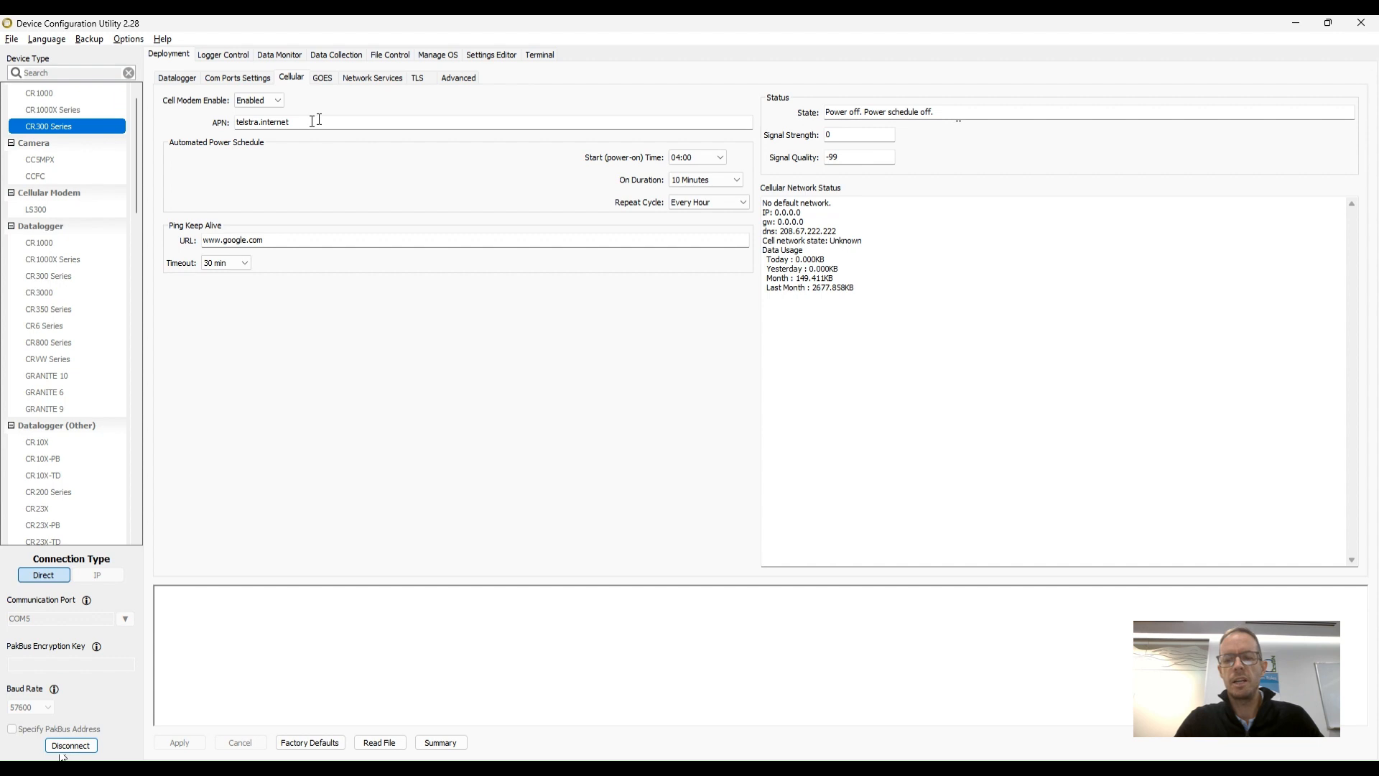
drag(319, 120, 228, 122)
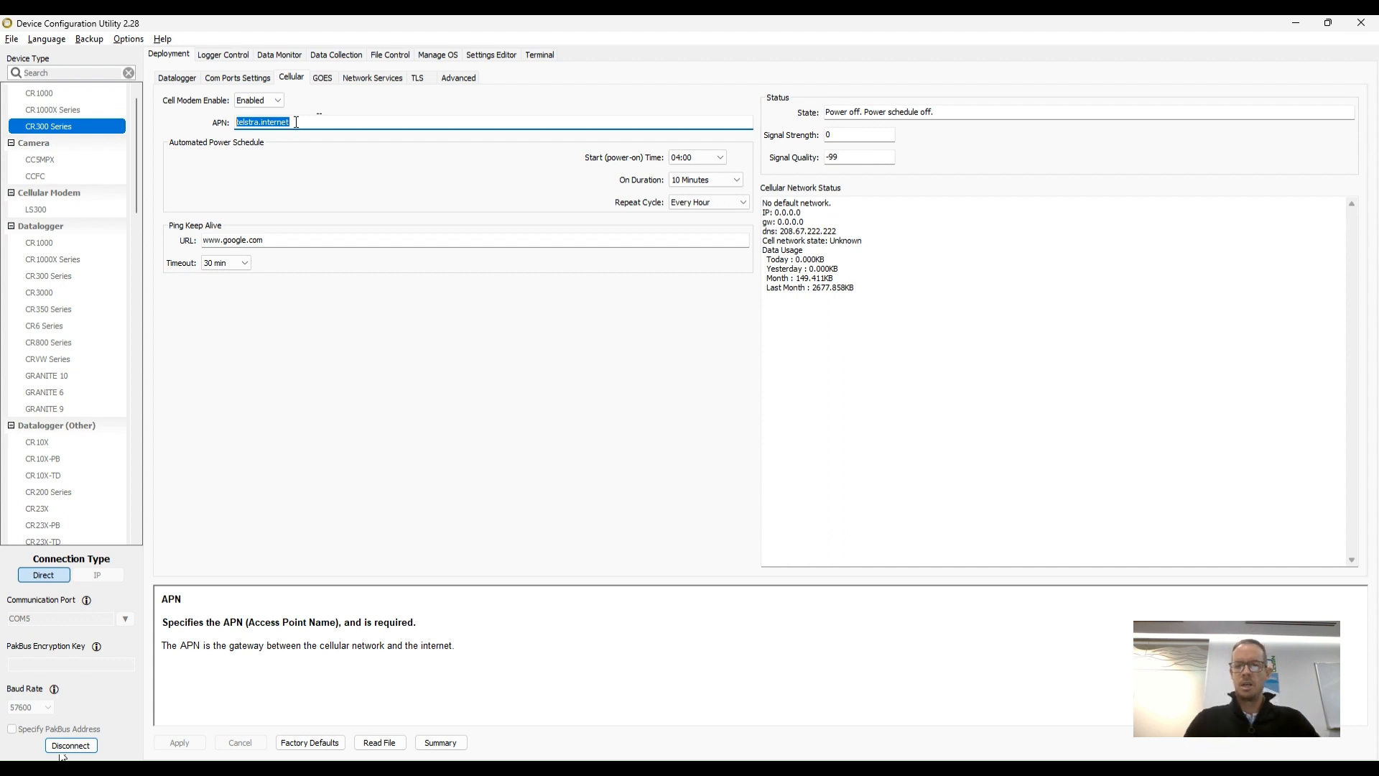
click(854, 162)
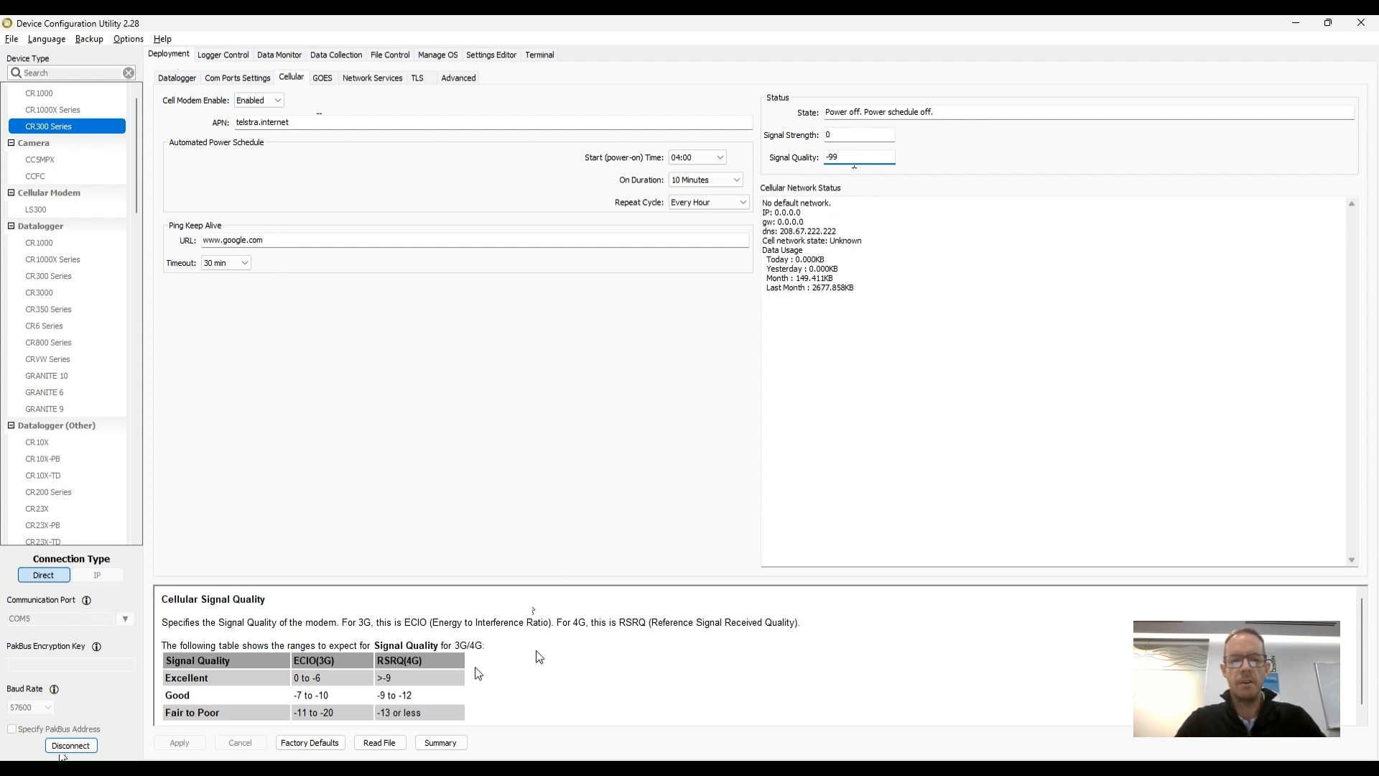
scroll(484, 698, down, 1)
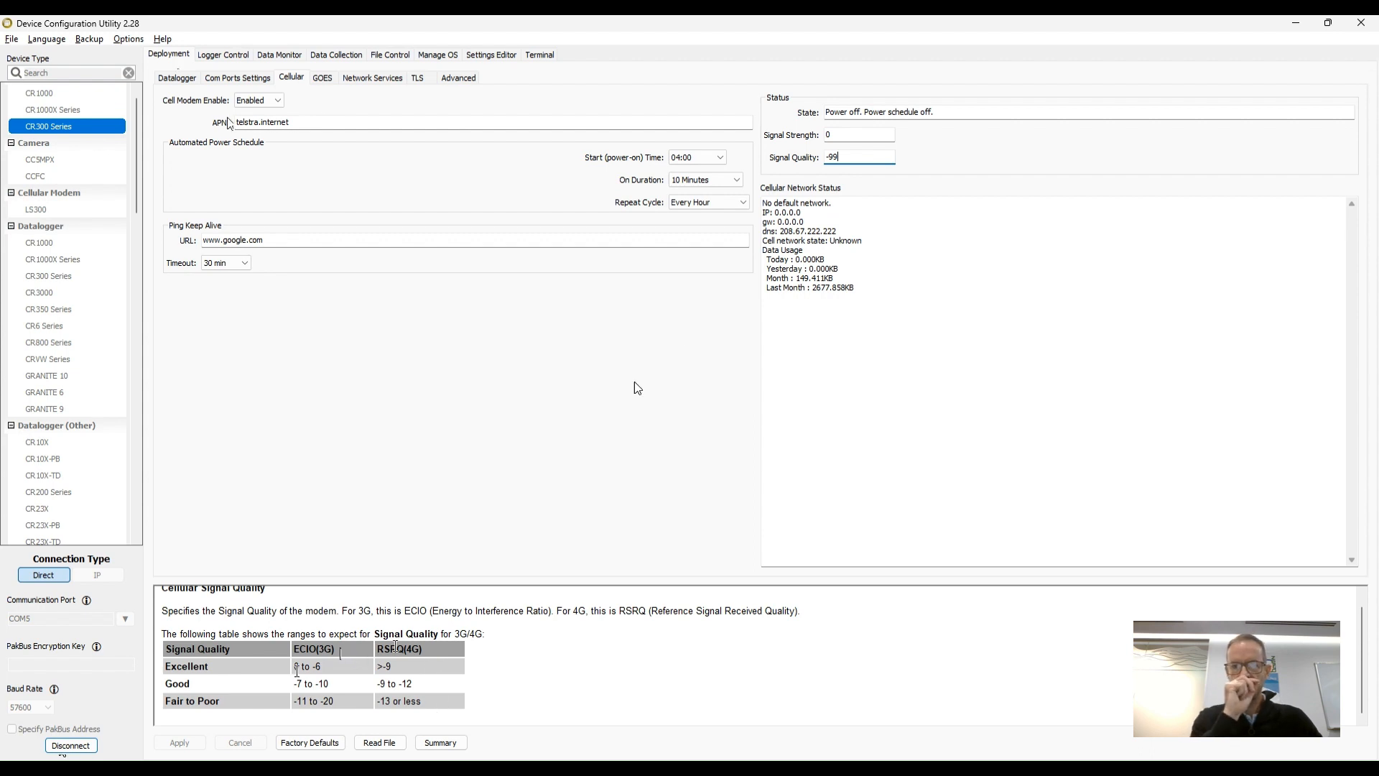
click(839, 136)
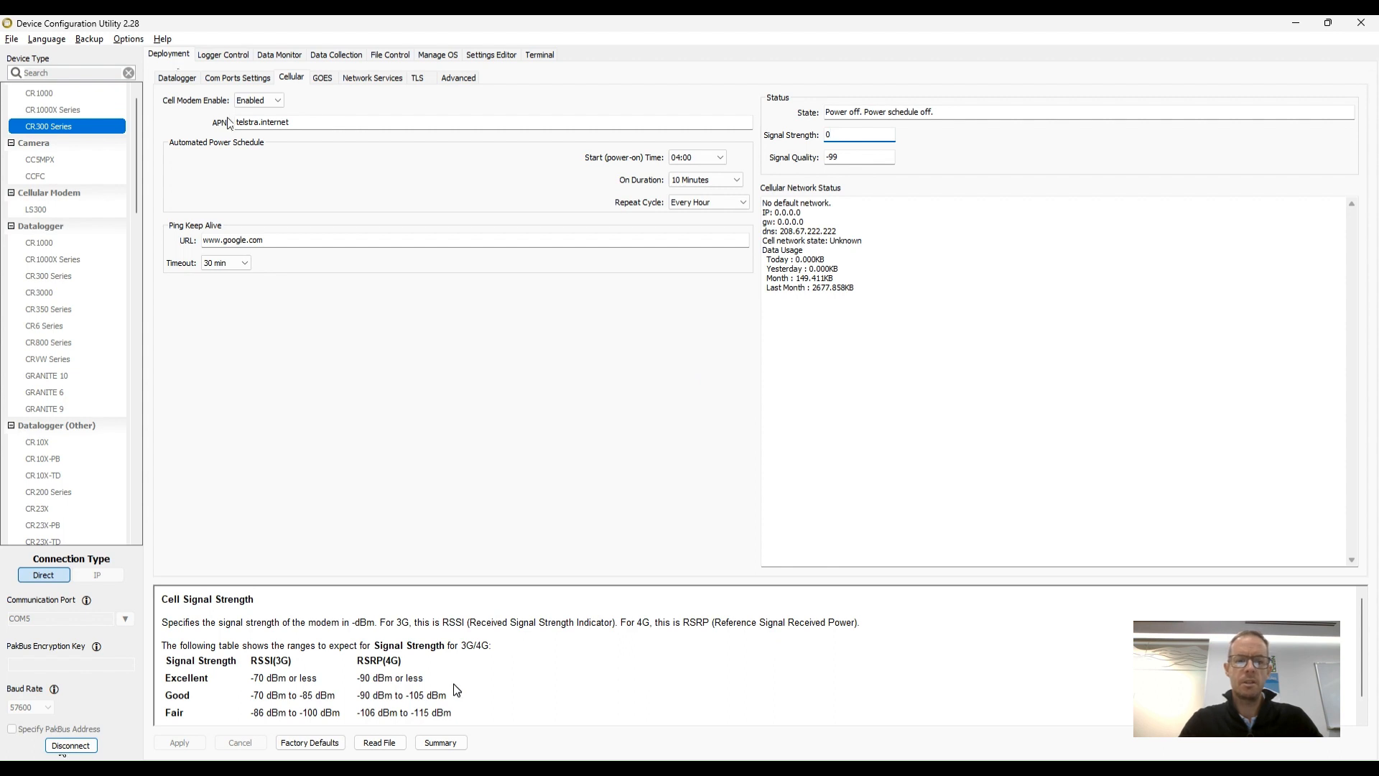
scroll(457, 689, down, 1)
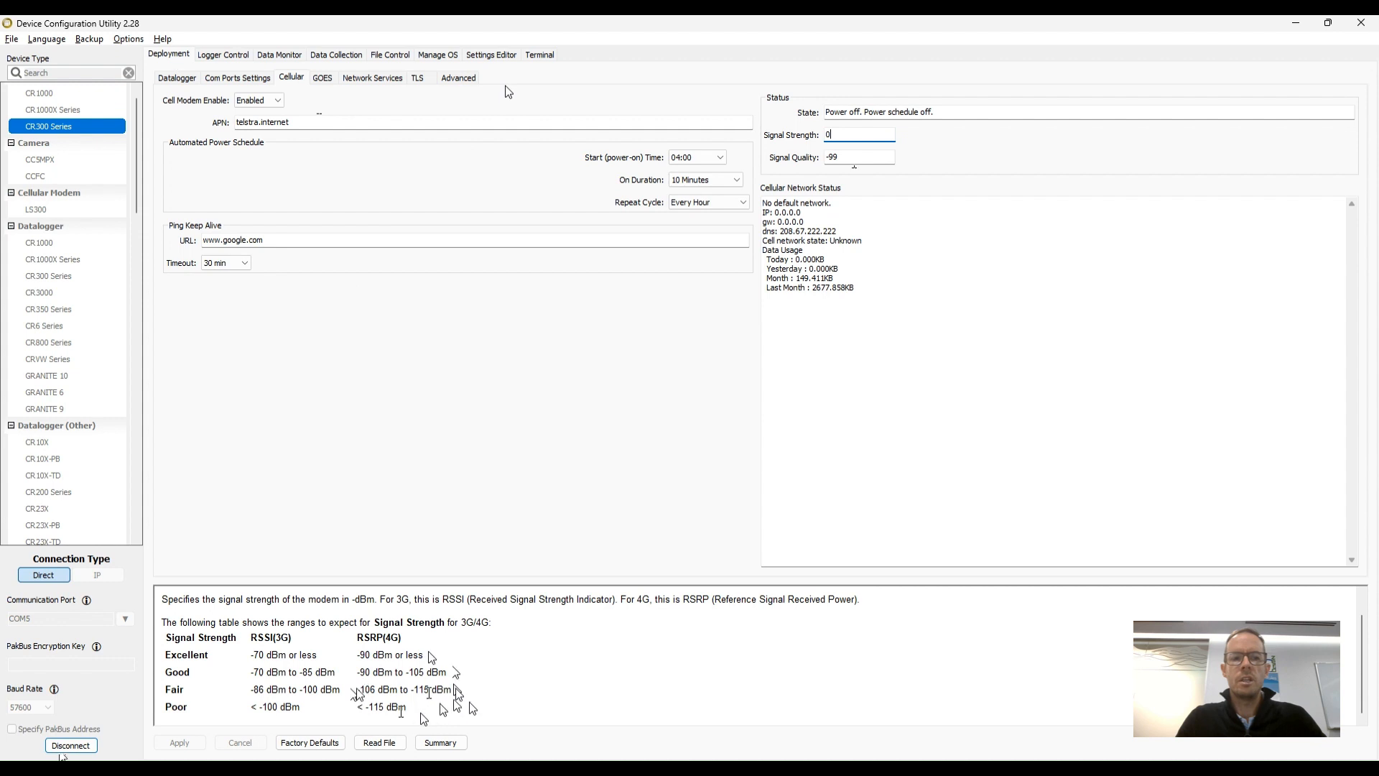
List the datalogger's available terminal commands by running HELP? in the terminal
click(540, 58)
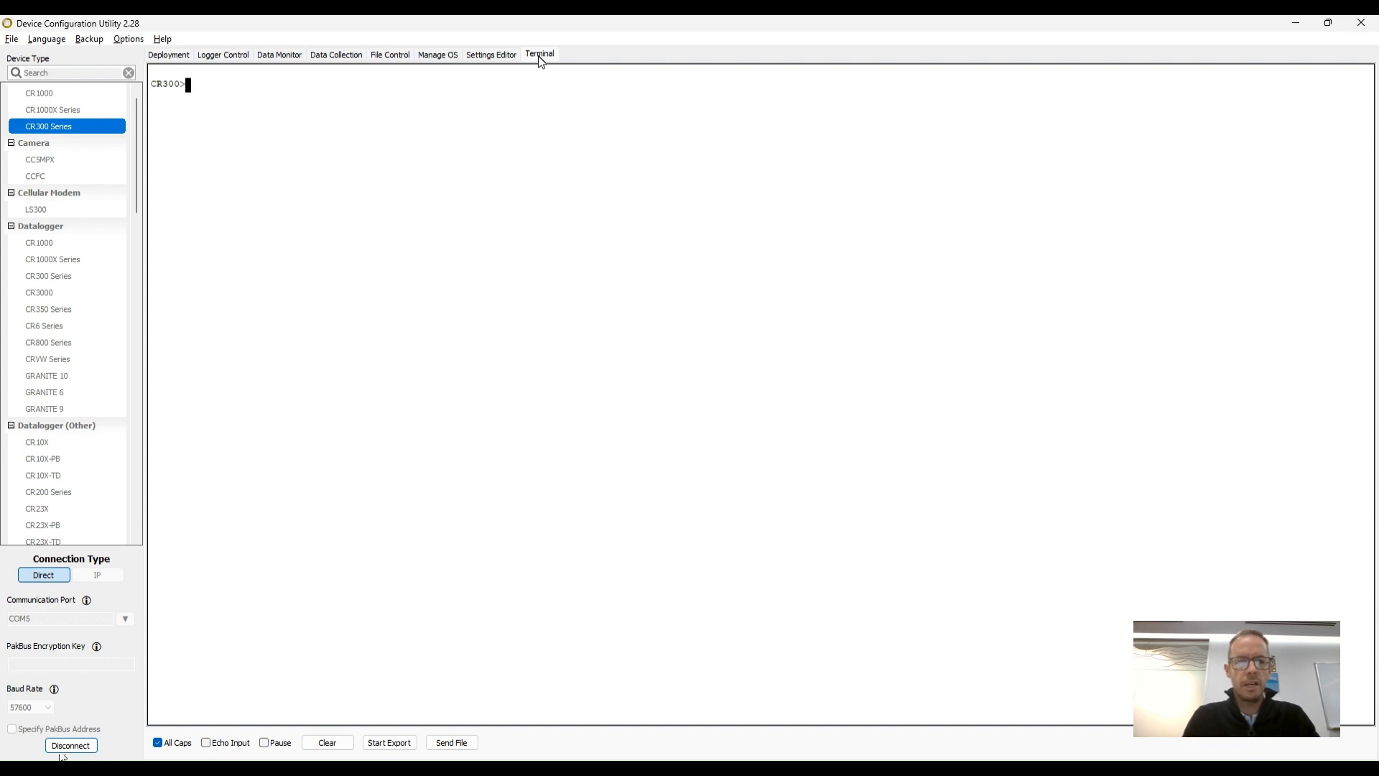
text(HELP?)
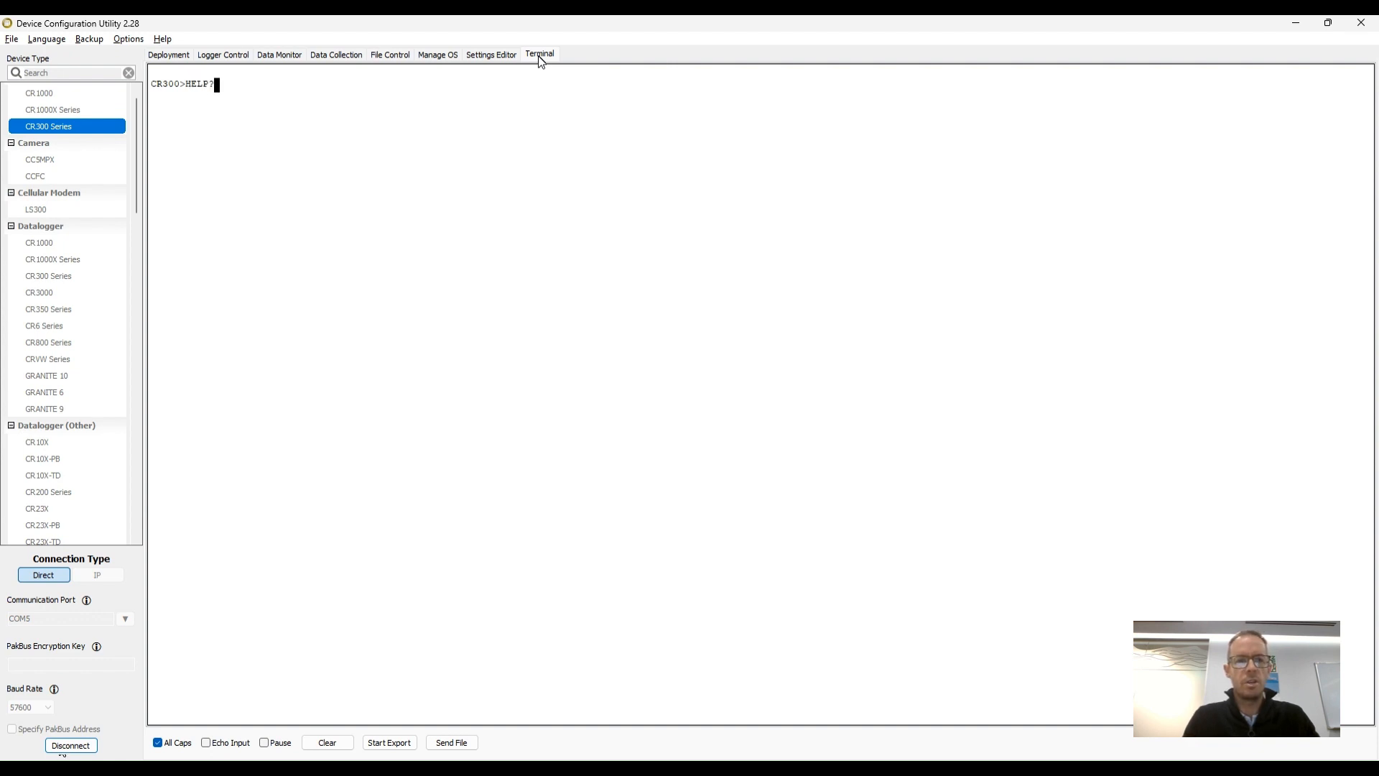
key(Return)
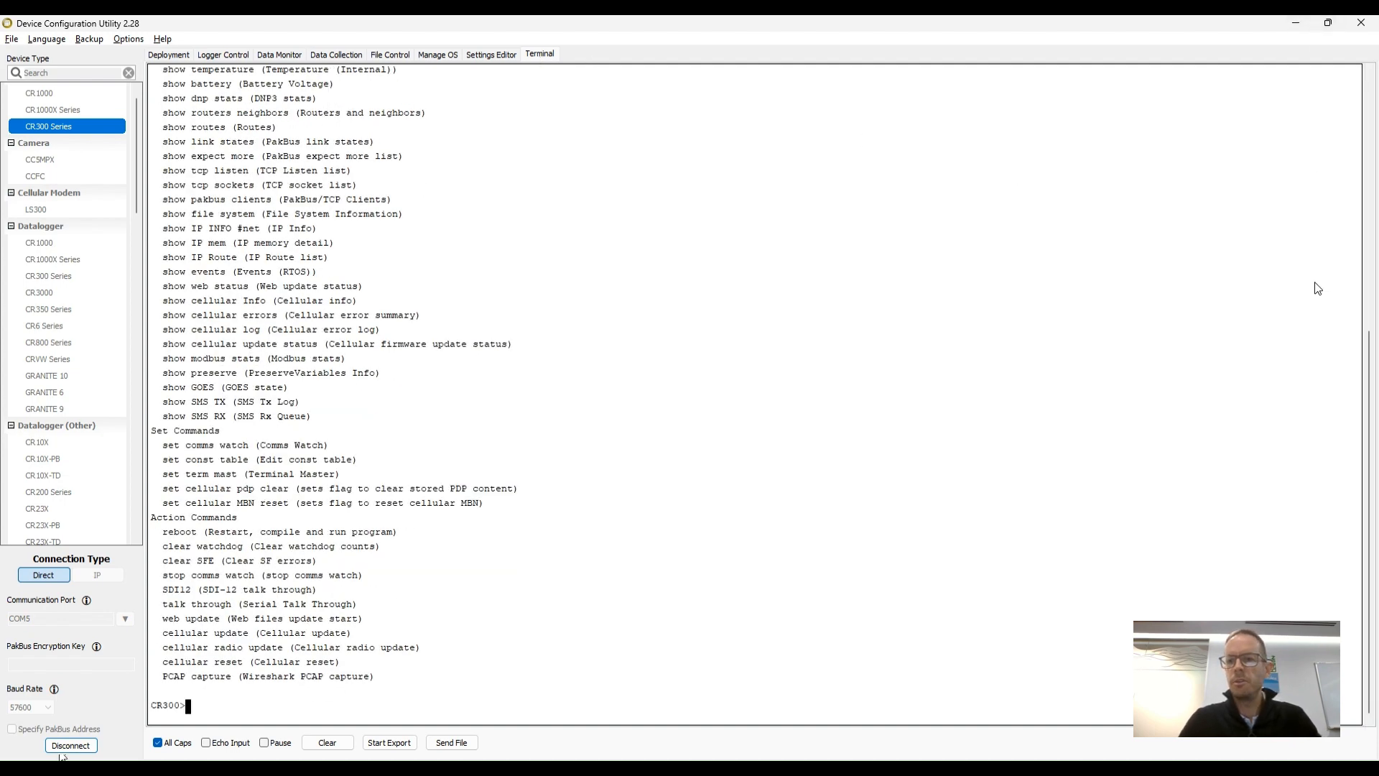
drag(1373, 345, 1322, 435)
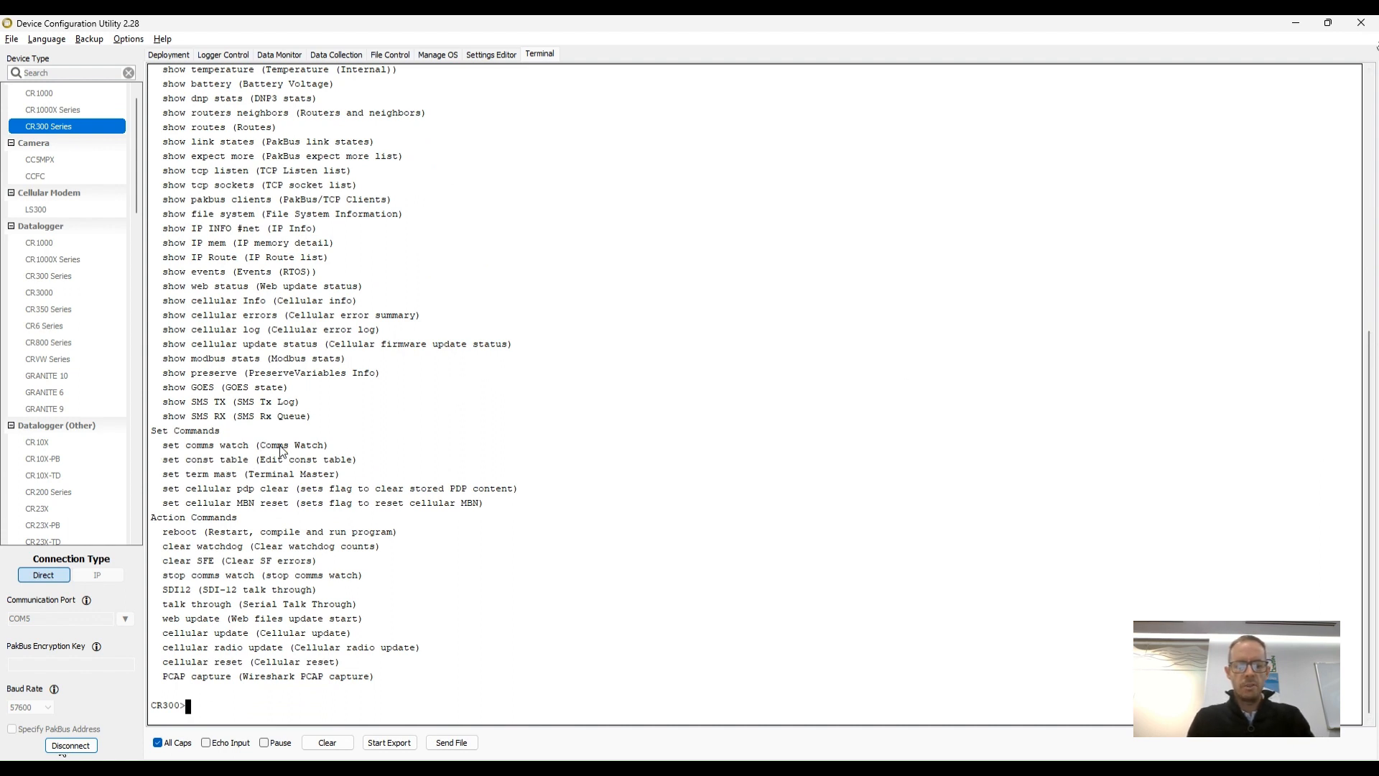
text(SET COMMS WATCH)
key(Return)
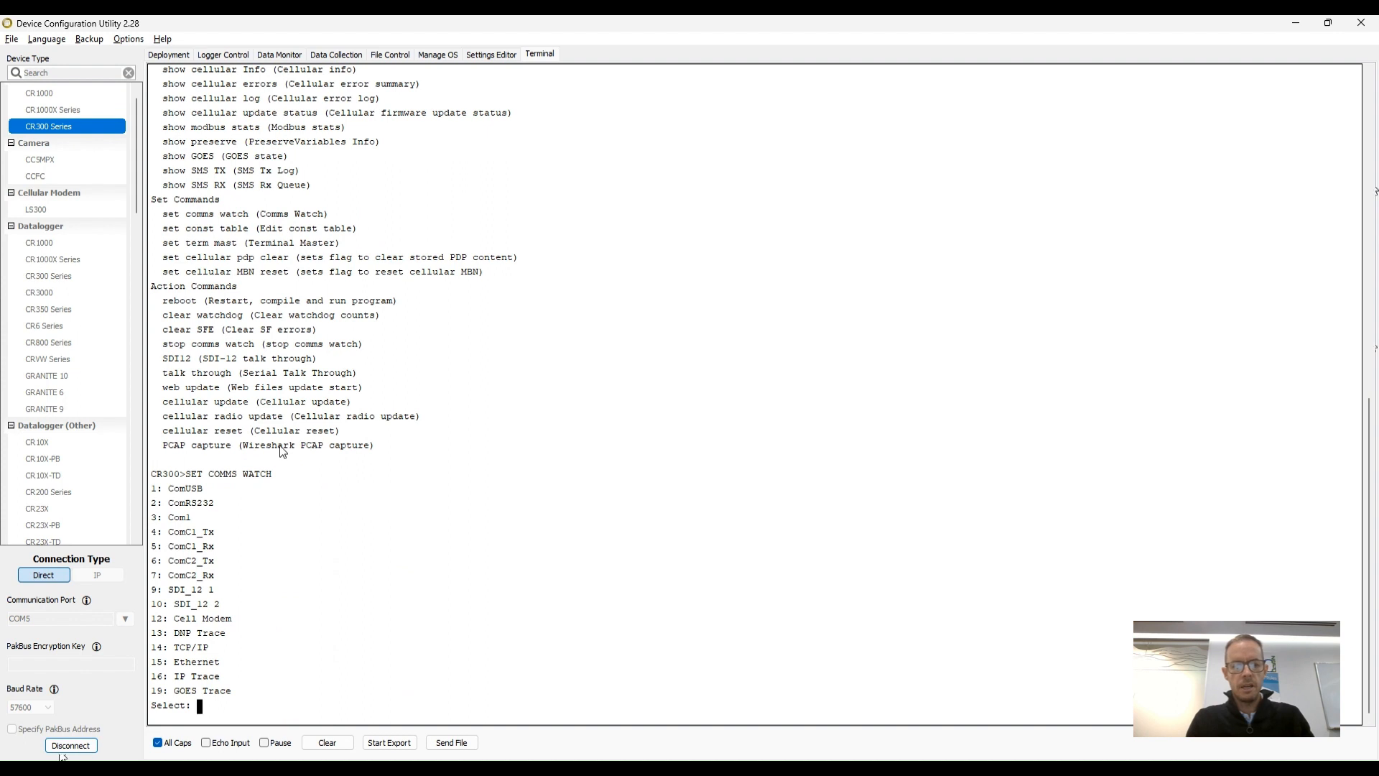
key(Return)
key(Return)
Start a comms watch with the W command on the cell modem, option 12, using a 999-second timeout
text(W)
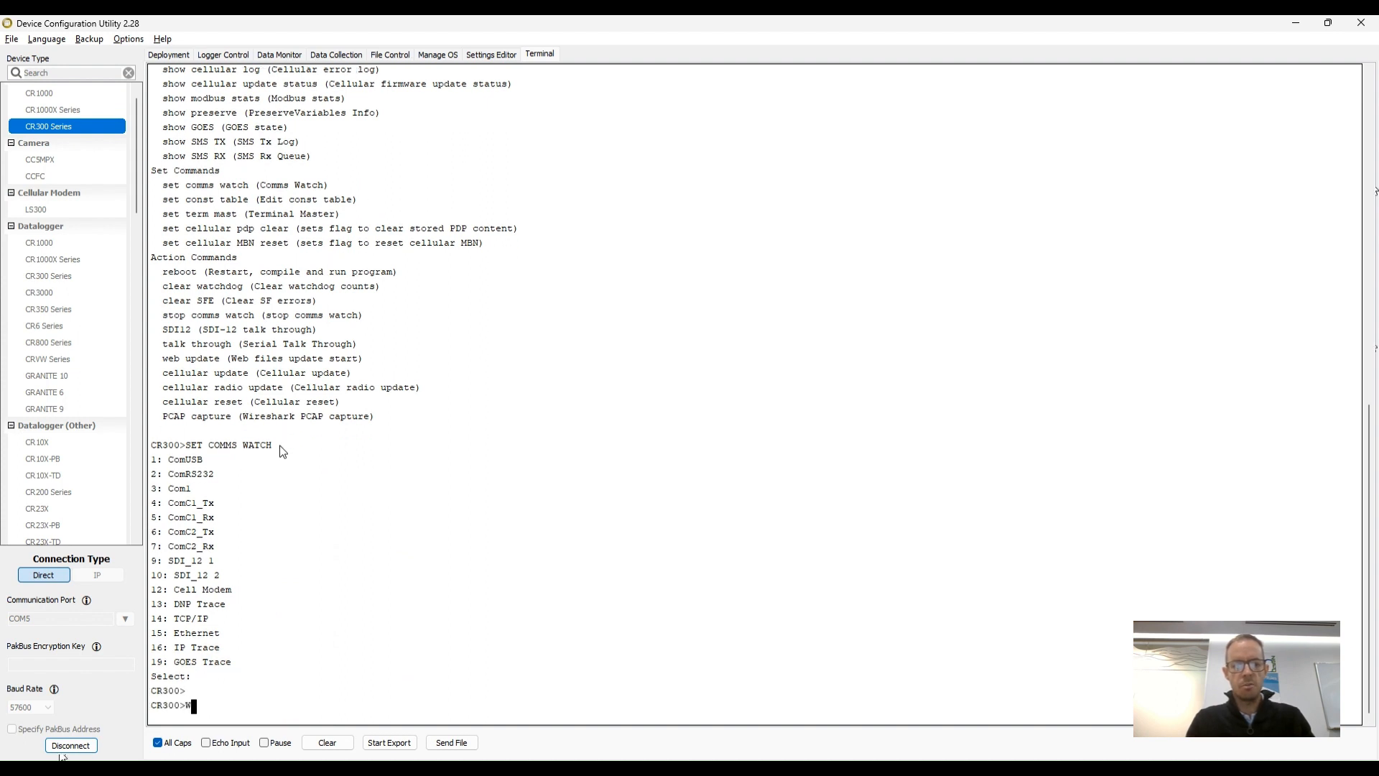
key(Return)
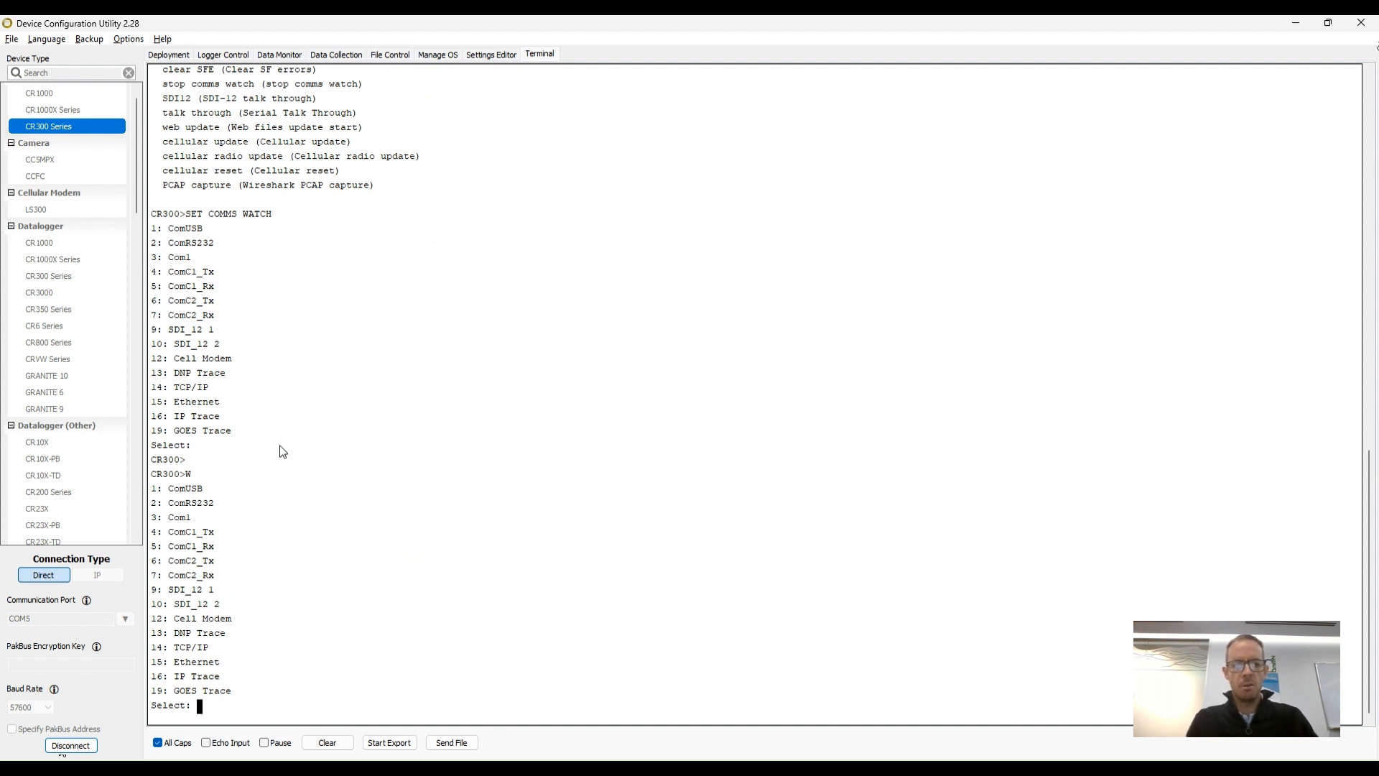
text(12)
key(Return)
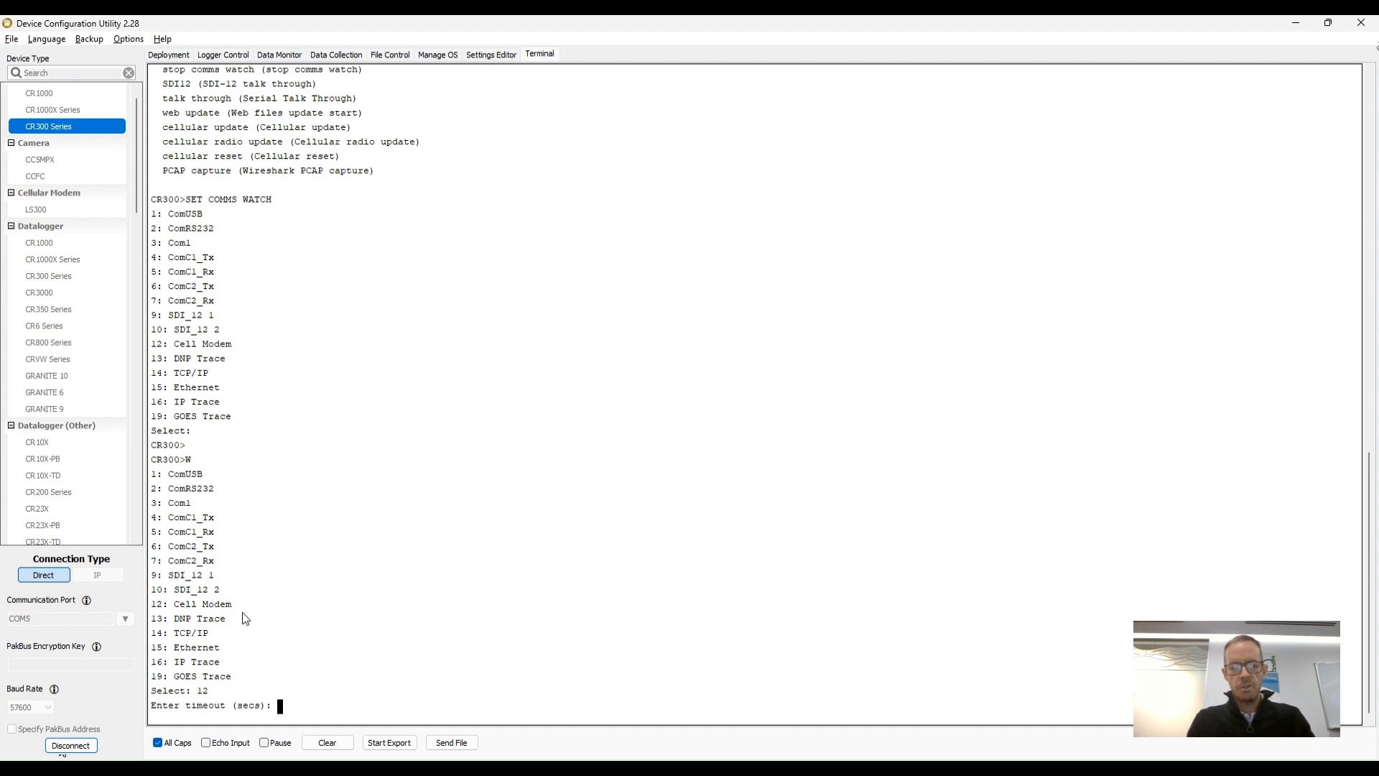
text(999)
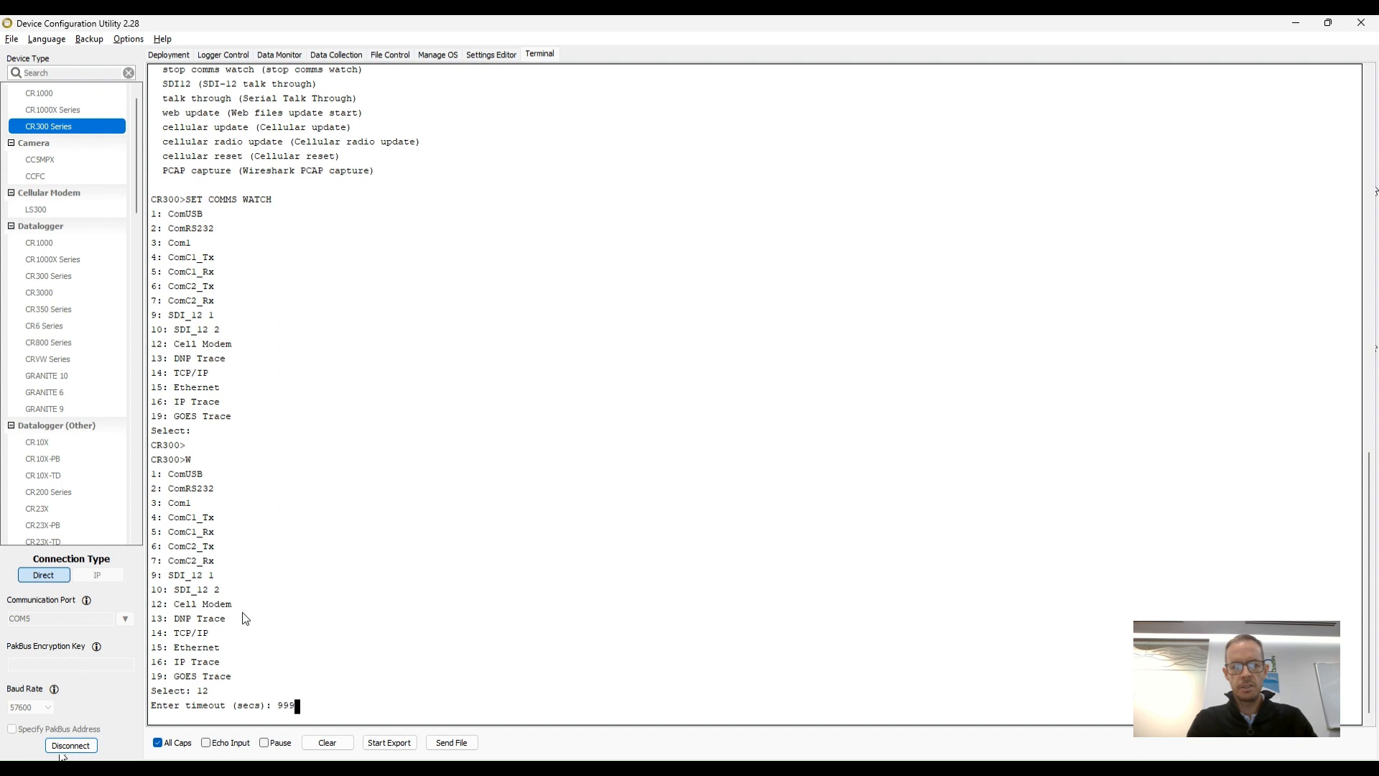
key(Return)
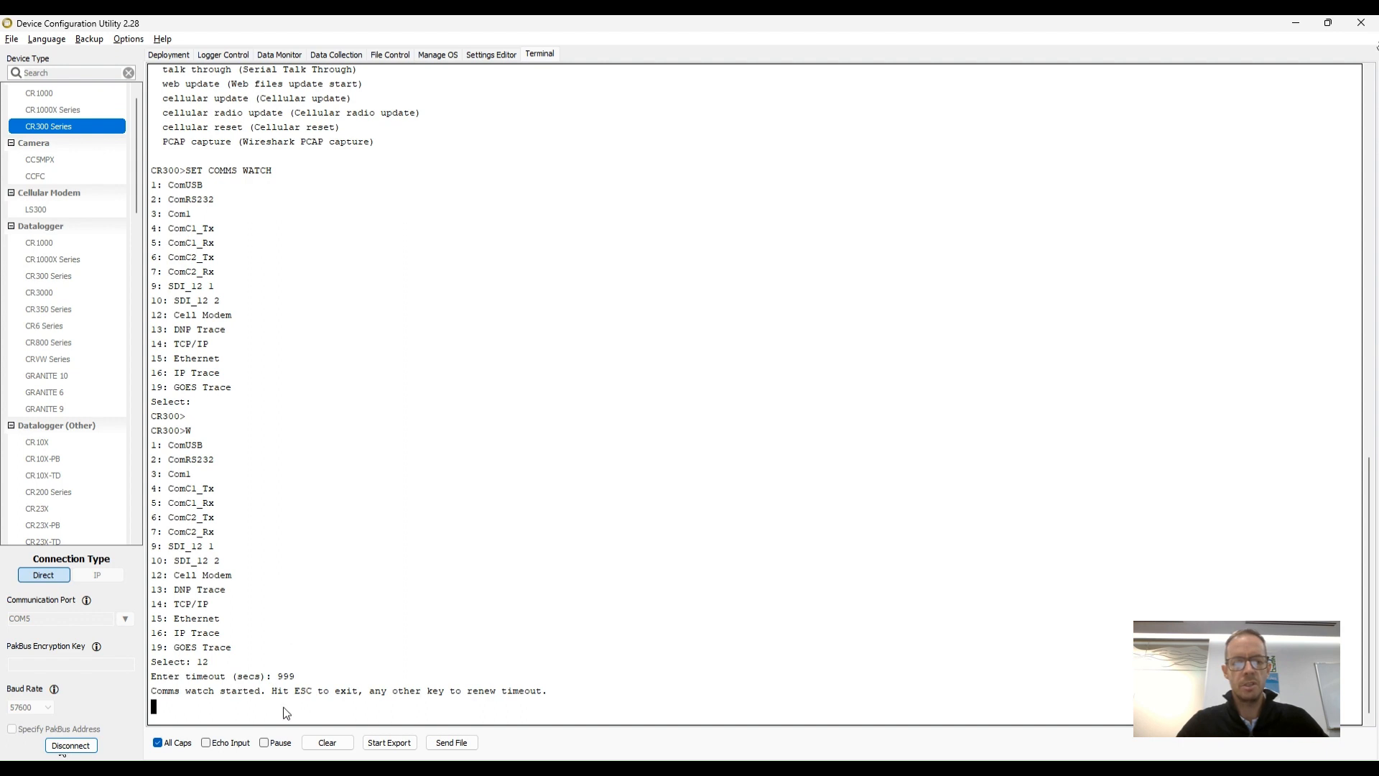
Export the terminal's comms watch output to a file named commswatch, then end the export
click(373, 745)
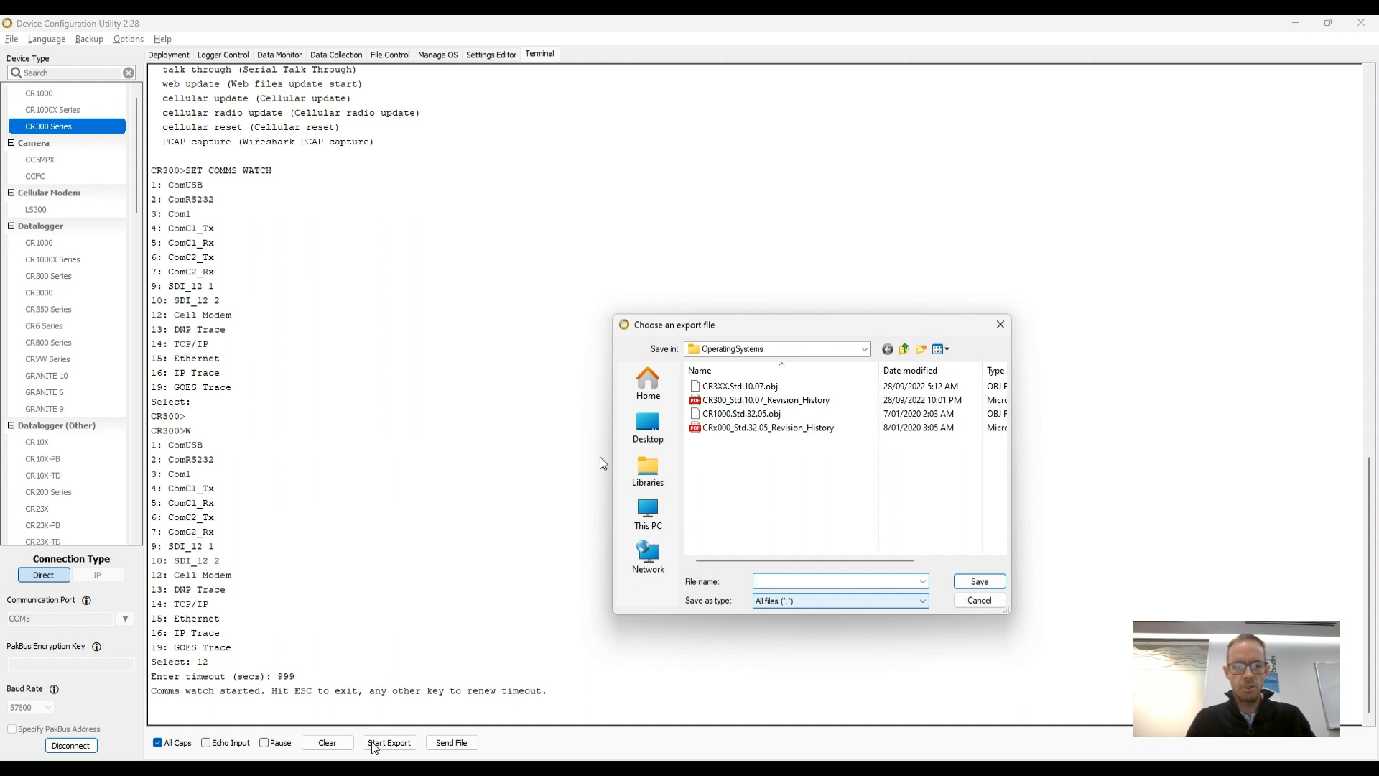
text(commswatch)
key(Return)
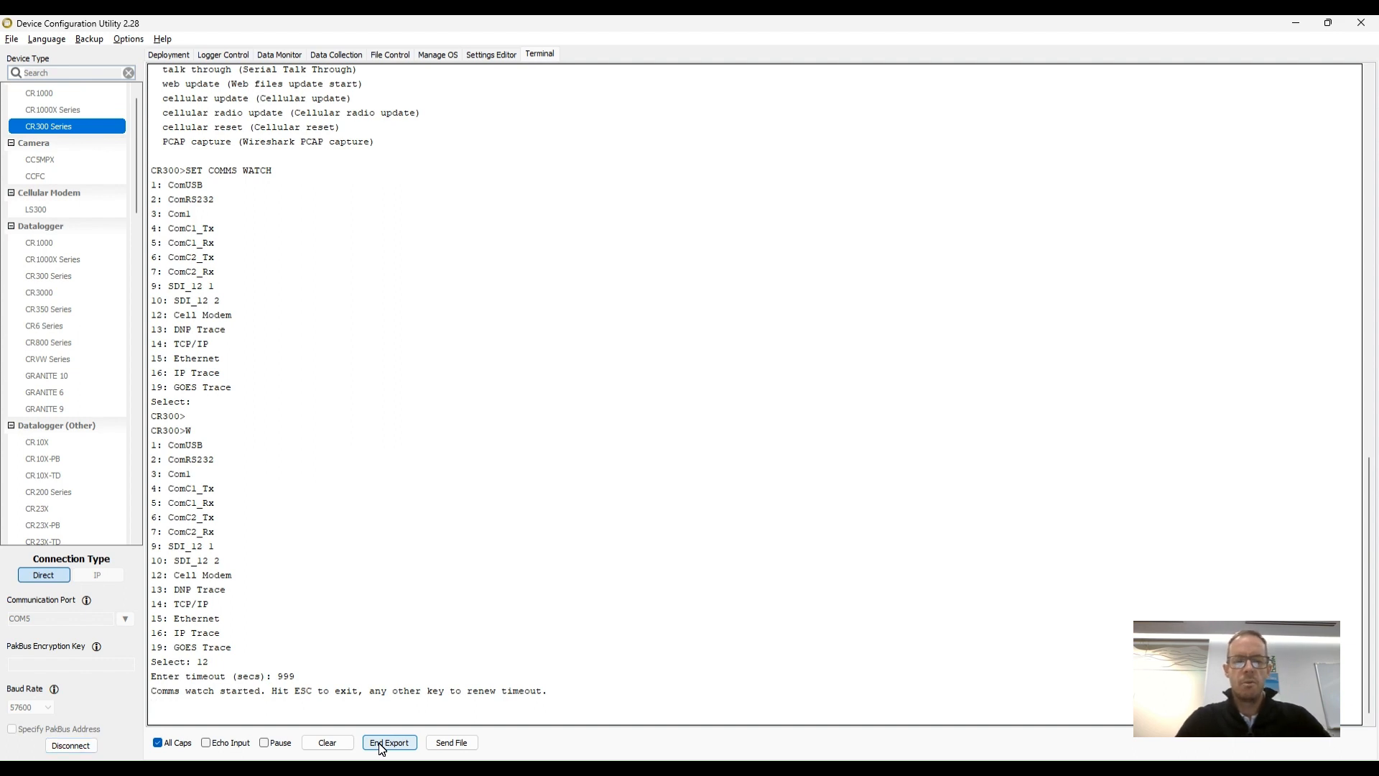
click(382, 743)
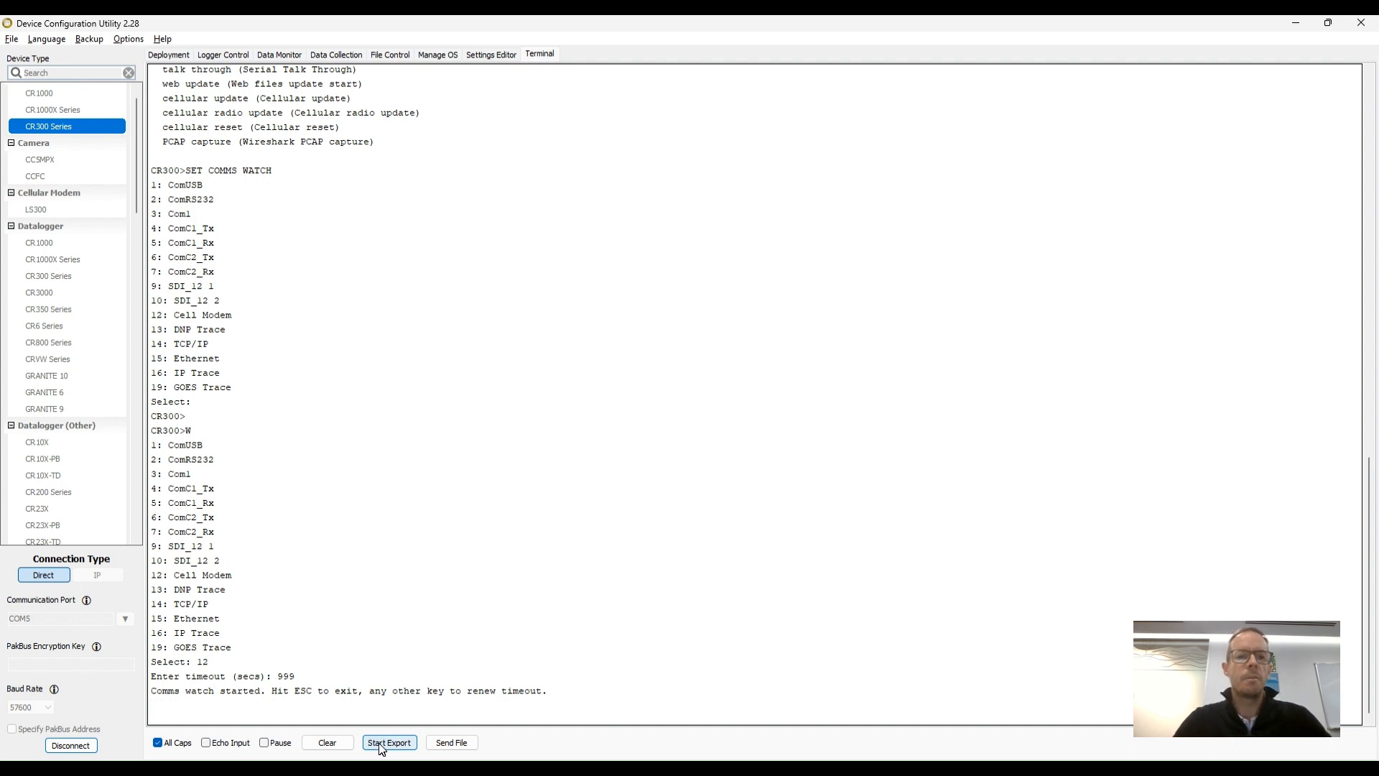
Set the cellular power schedule's start time to Always On and highlight the IP line in the cellular network status
click(164, 57)
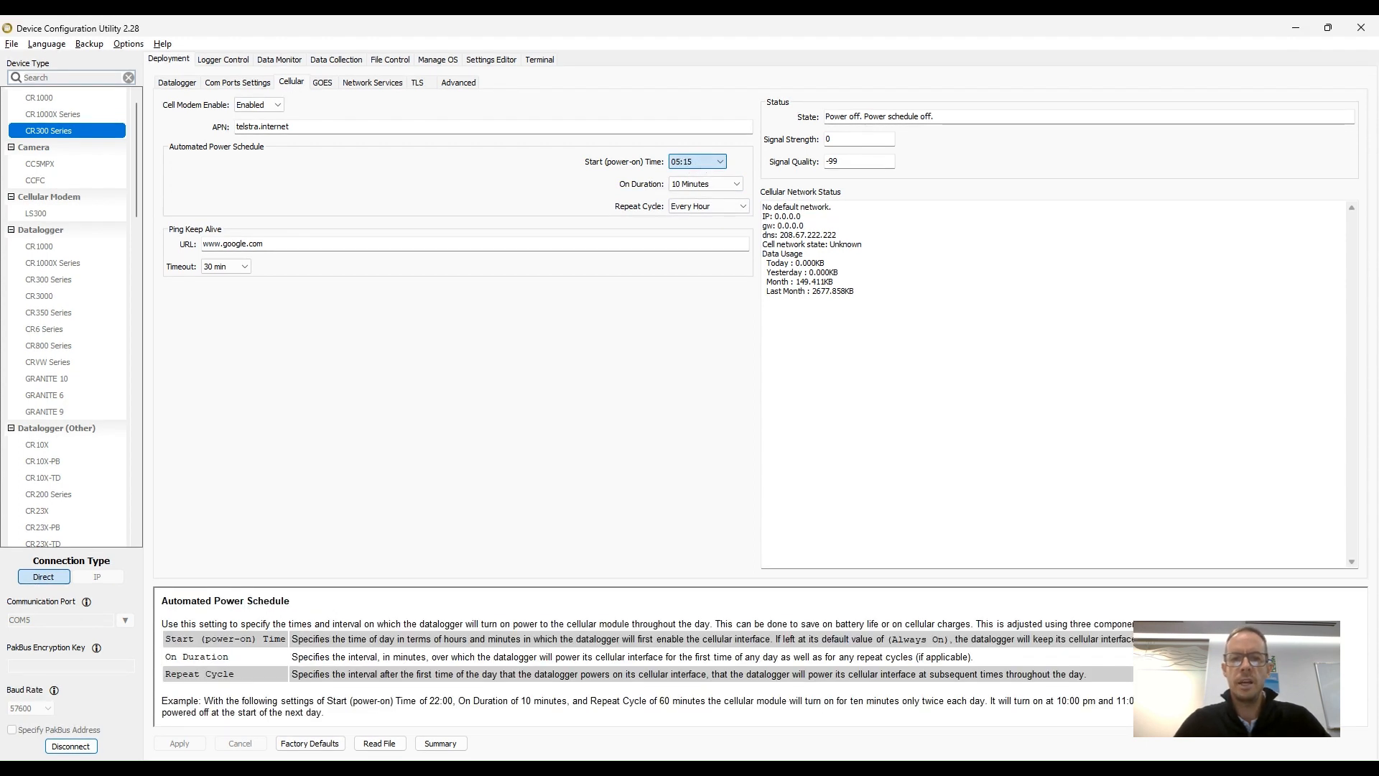
scroll(697, 162, up, 10)
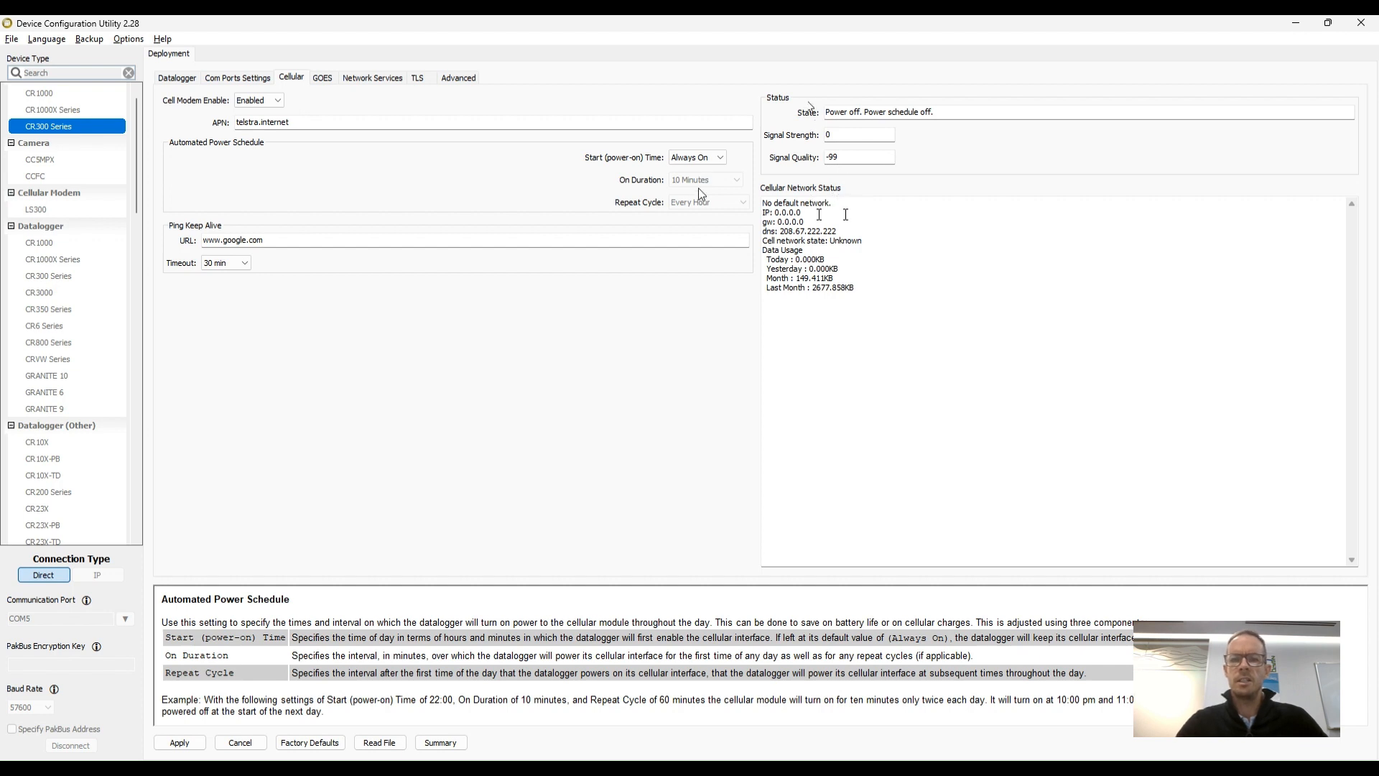
drag(763, 213, 814, 212)
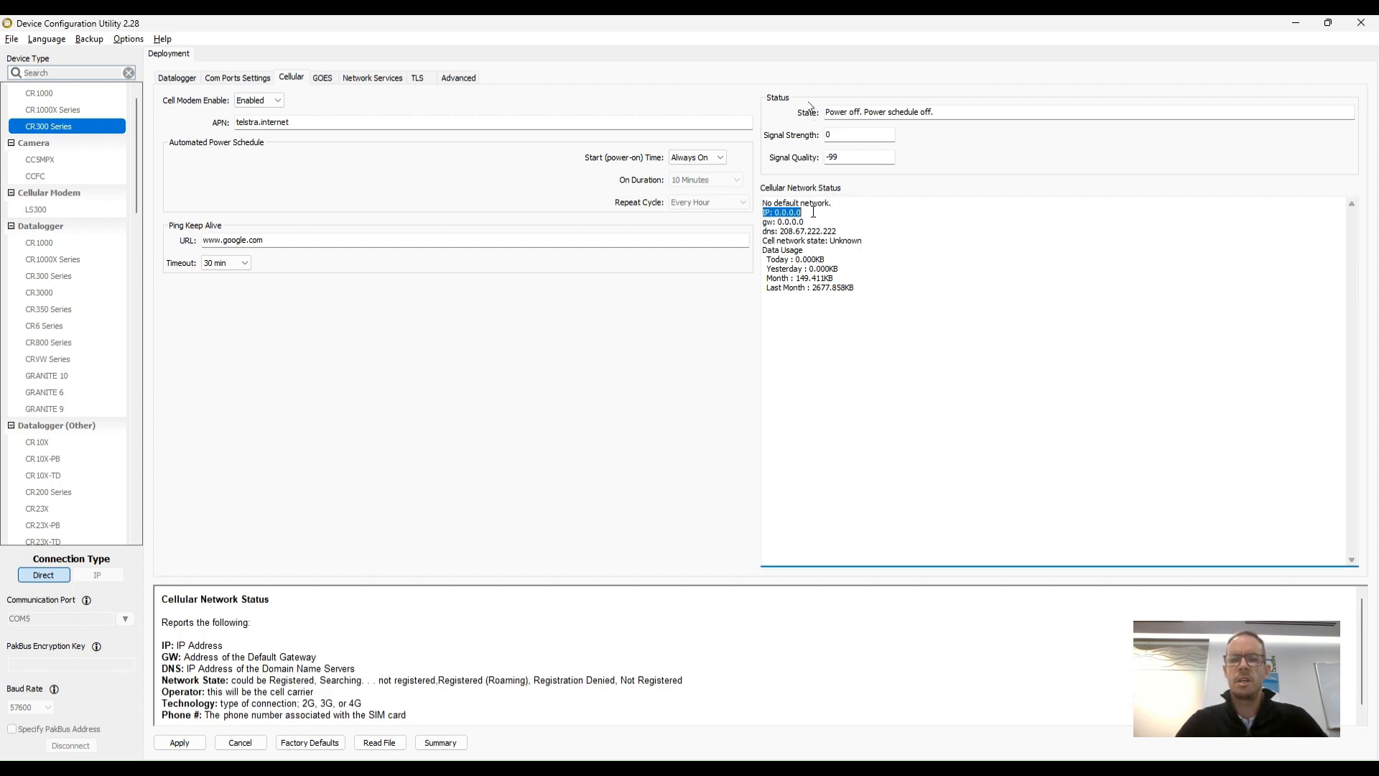